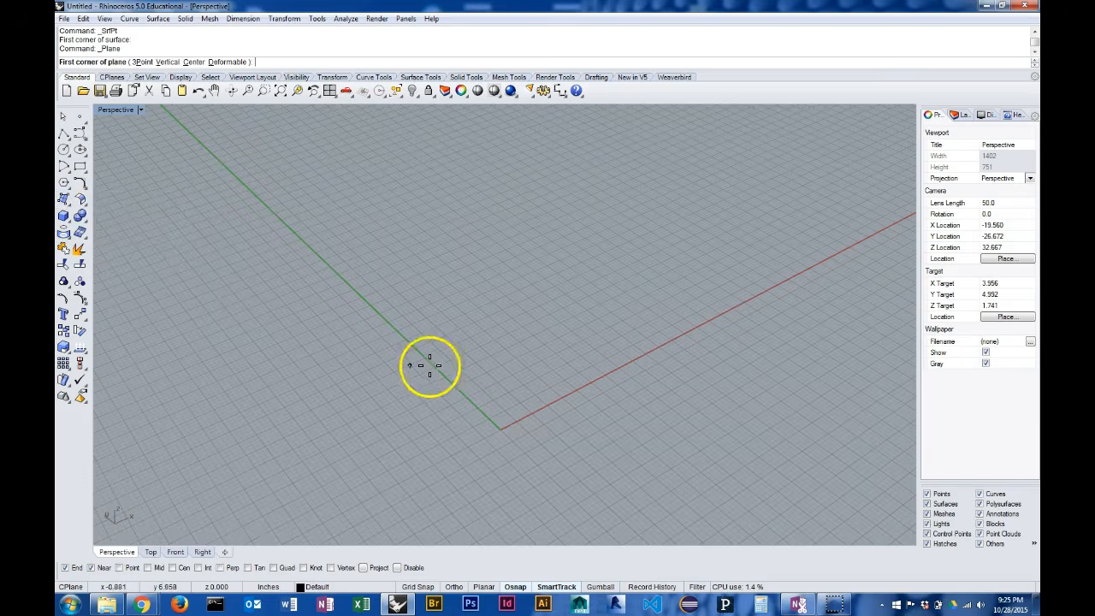
# Draw a flat rectangular plane around the origin, about 9.9 inches along X, by its opposite corners
pyautogui.click(351, 424)
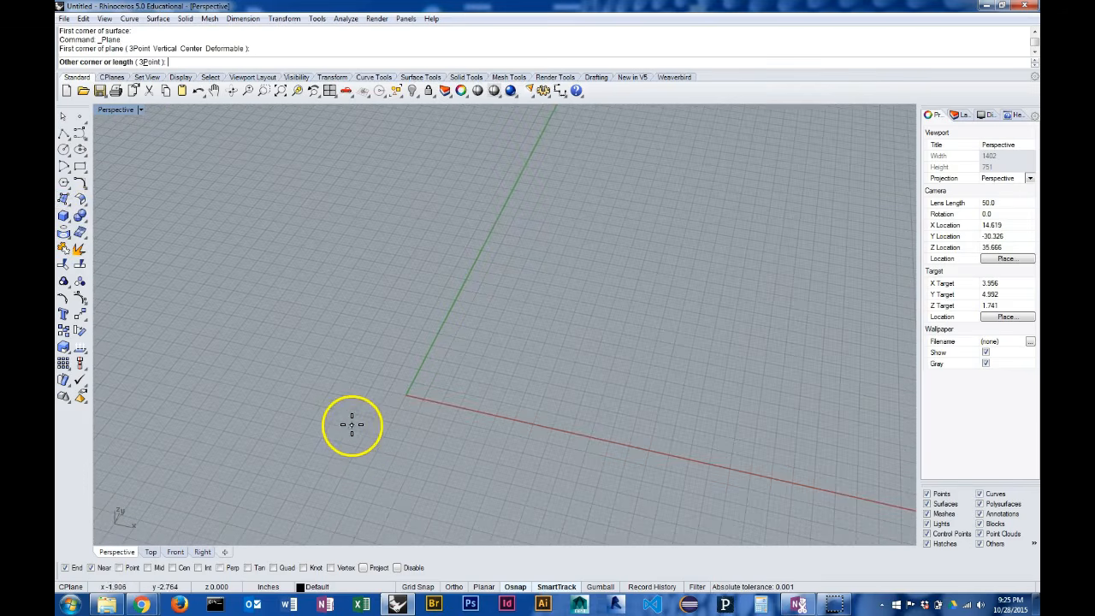
pyautogui.click(608, 317)
pyautogui.moveTo(804, 382); pyautogui.dragTo(709, 388, button='right')
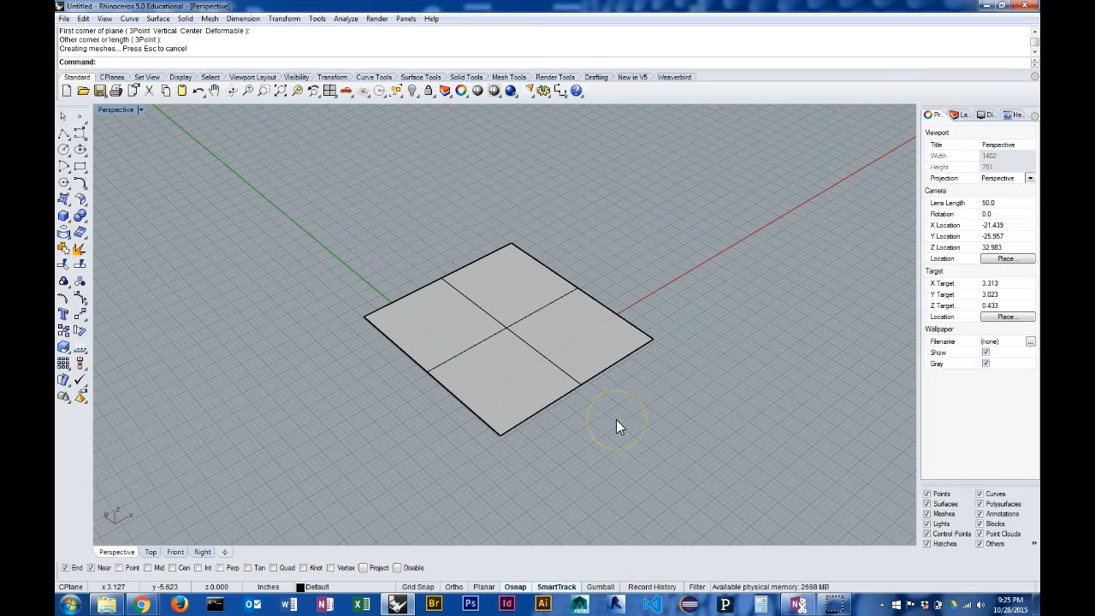
pyautogui.moveTo(611, 391); pyautogui.dragTo(634, 383, button='right')
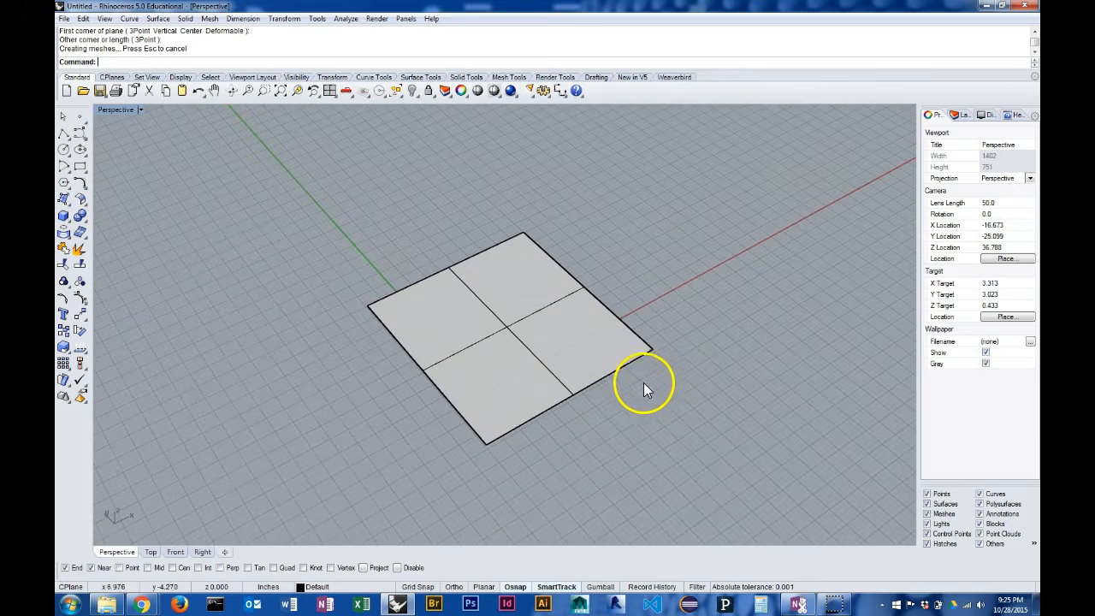
pyautogui.moveTo(666, 368); pyautogui.dragTo(599, 363, button='right')
pyautogui.click(486, 323)
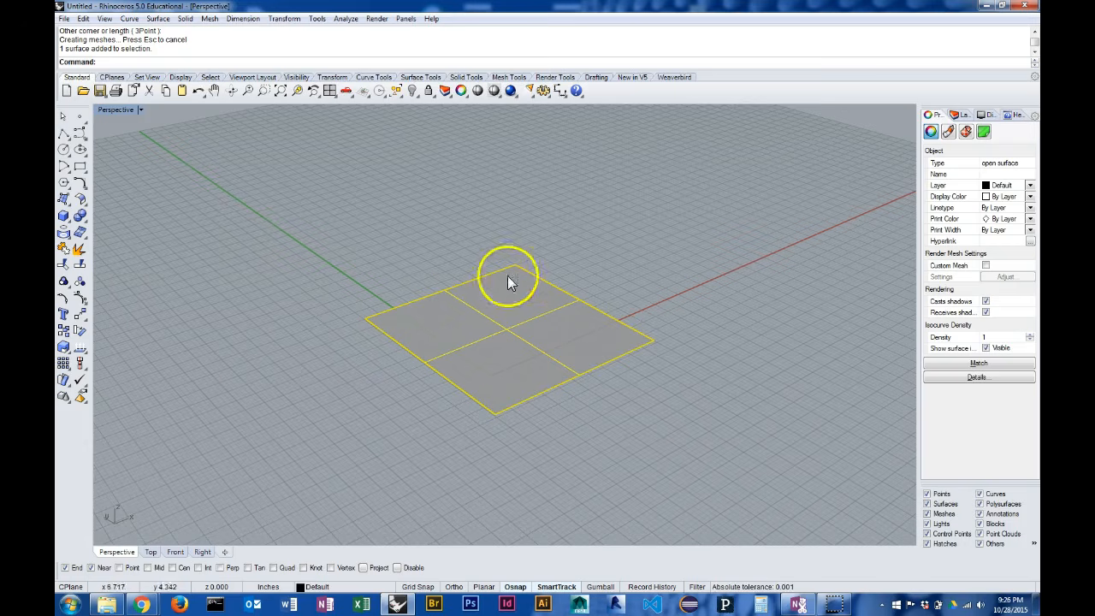
pyautogui.click(590, 266)
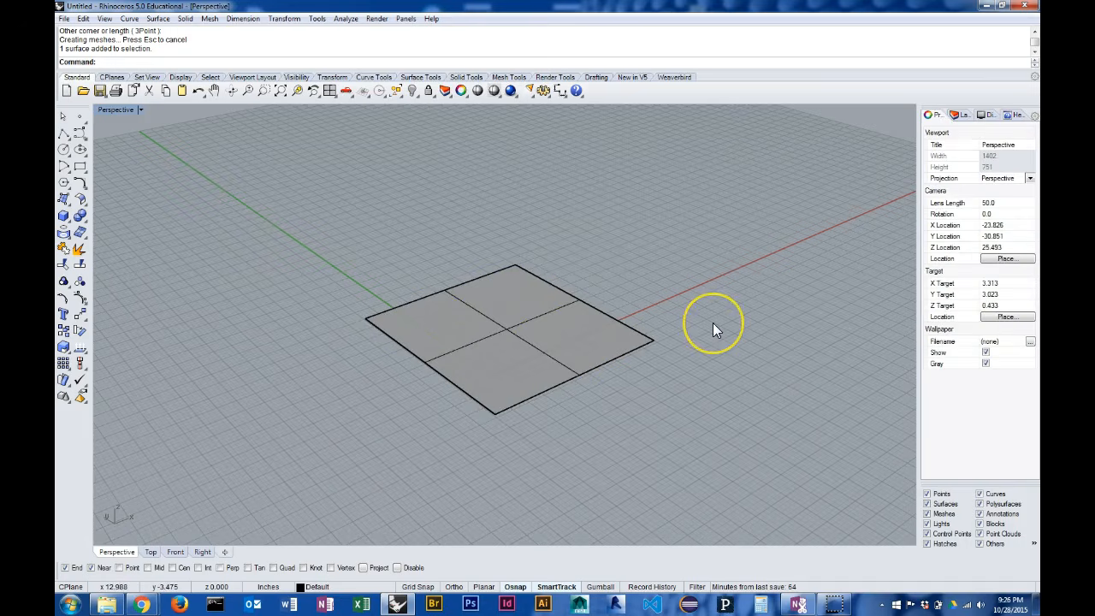
# Run CageEdit on the plane with a rectangular control object snapped to two opposite corners of the surface
pyautogui.write('Ed')
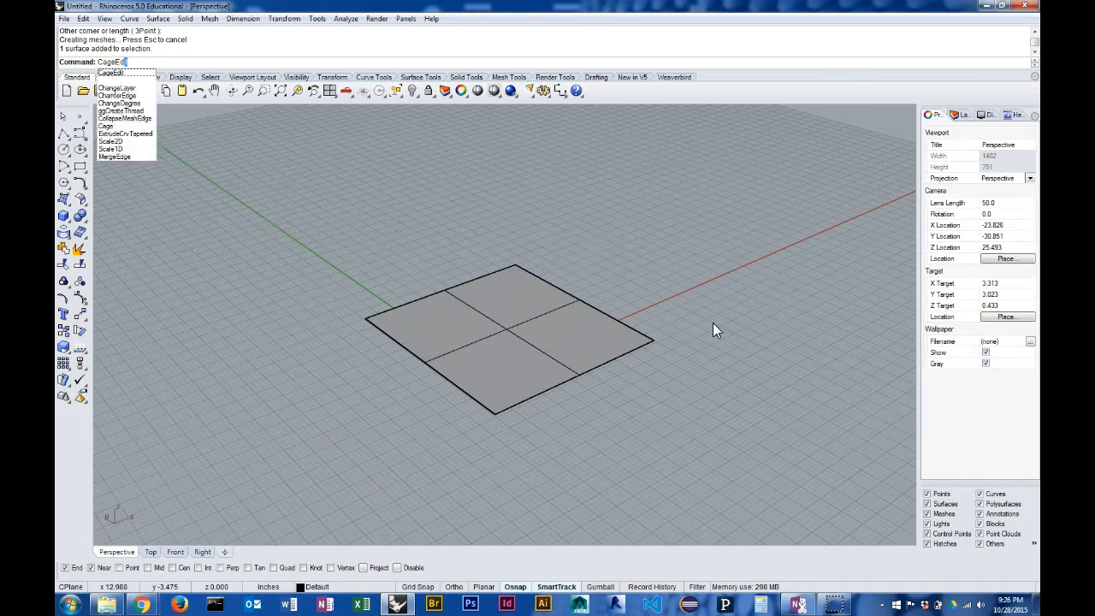
pyautogui.press('Return')
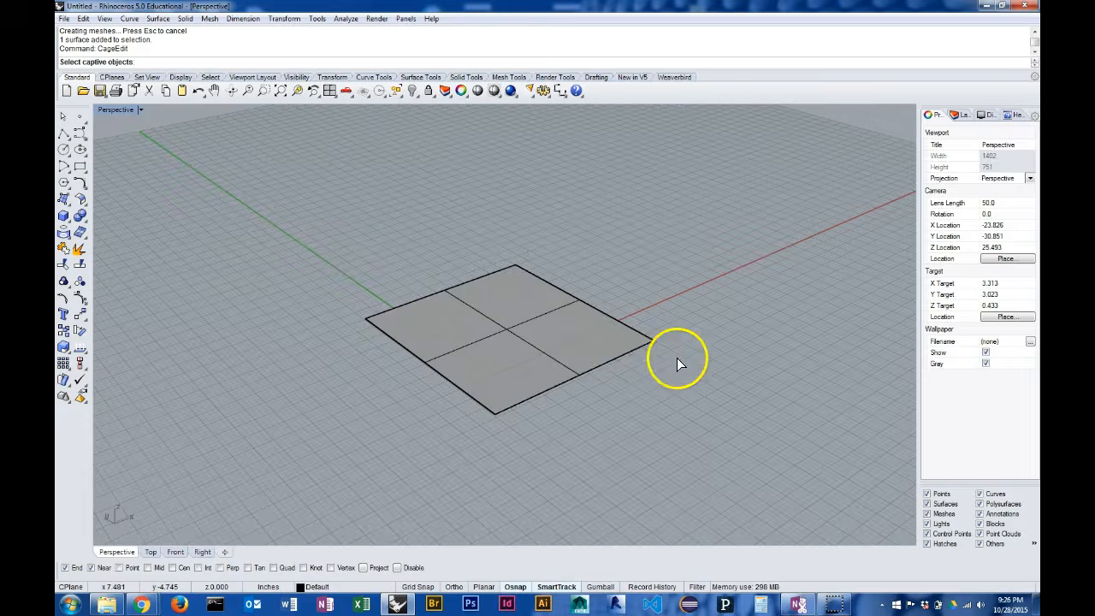
pyautogui.click(504, 342)
pyautogui.press('Return')
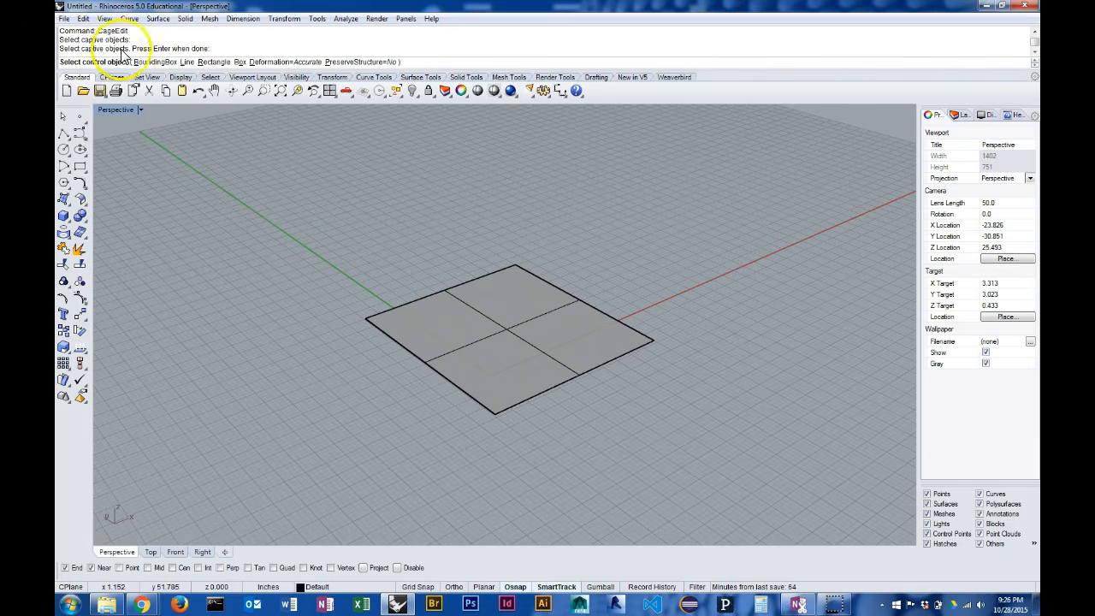
pyautogui.click(214, 62)
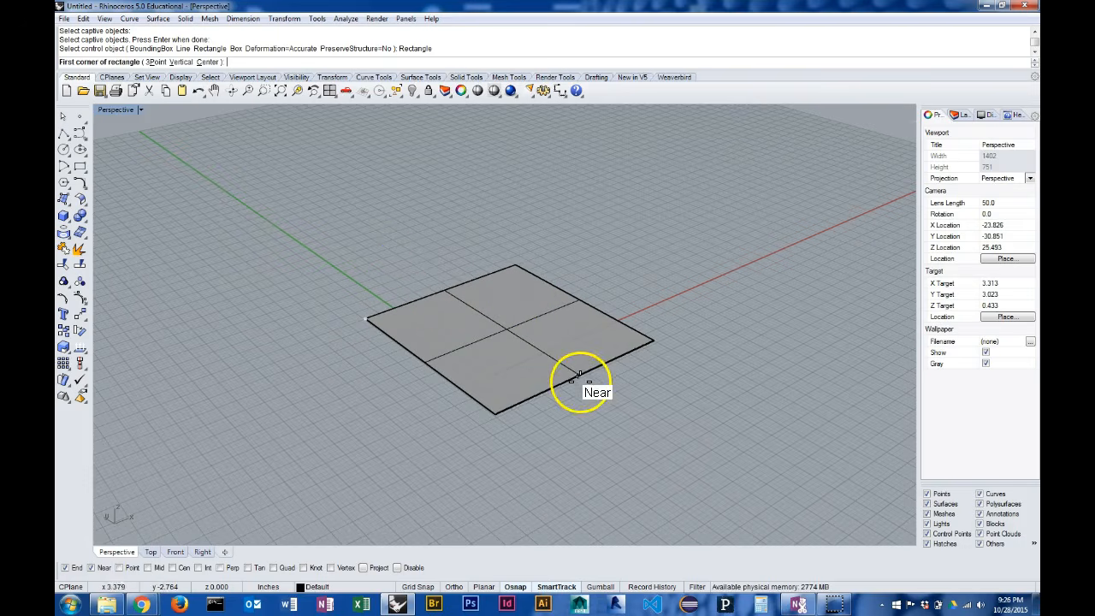
pyautogui.click(366, 317)
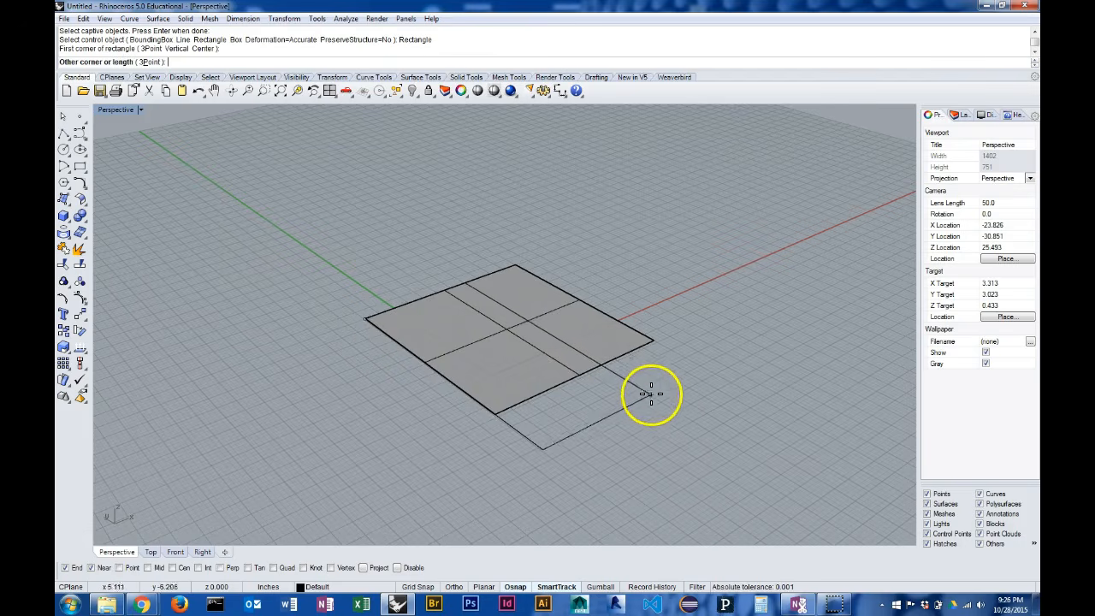
pyautogui.click(654, 341)
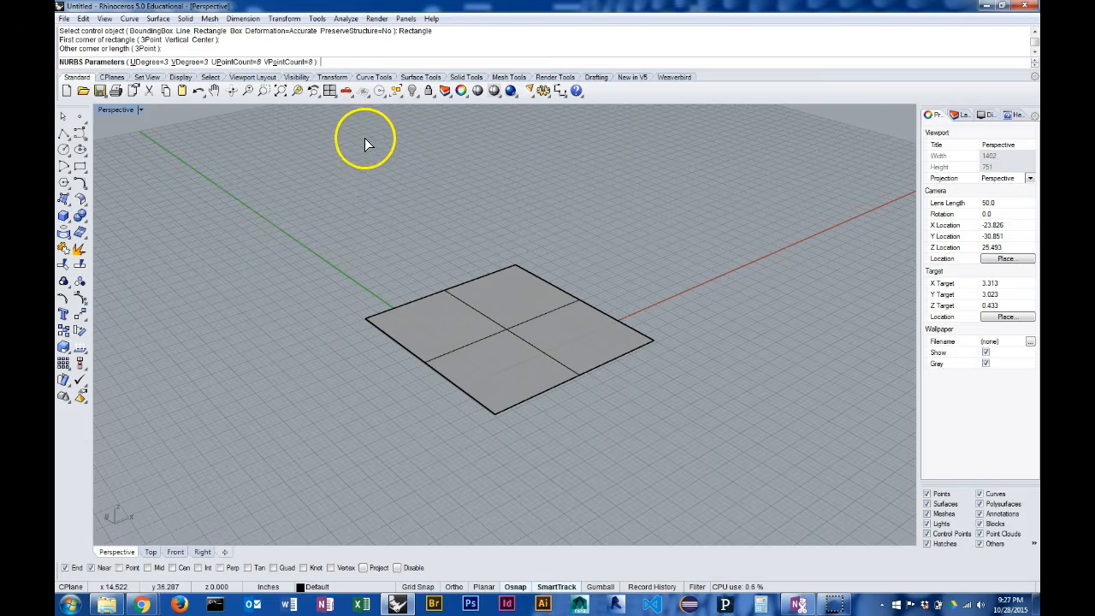
# Accept degree 3 and 8 control points in both U and V, and edit the Global region
pyautogui.press('Return')
pyautogui.moveTo(482, 228); pyautogui.dragTo(580, 335, button='right')
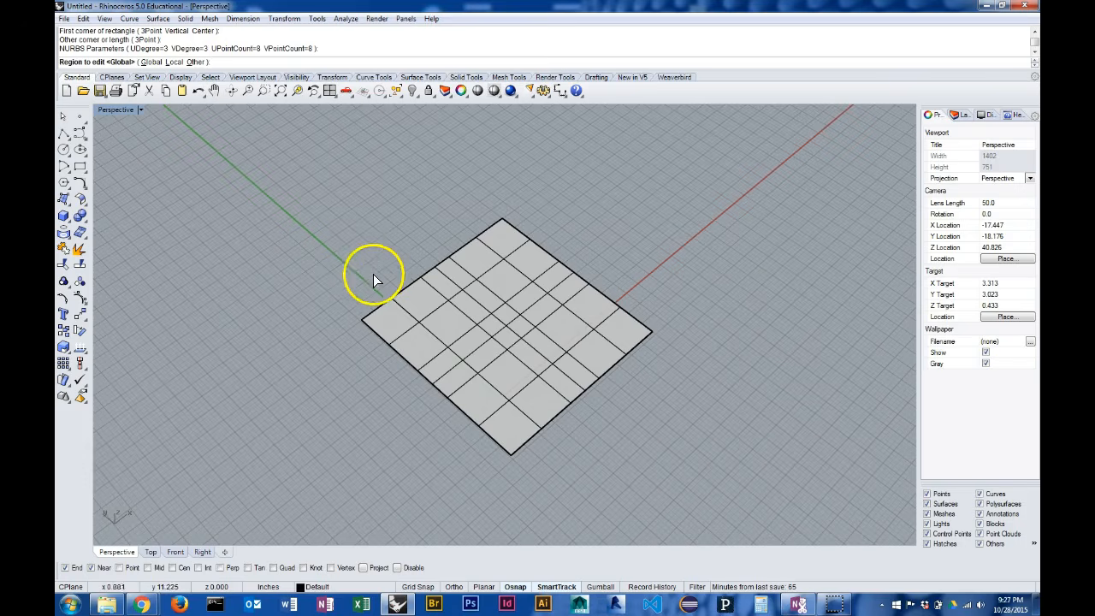
pyautogui.press('Return')
# Enable the gumball and raise the four cage points at the high-X, low-Y corner
pyautogui.moveTo(664, 444); pyautogui.dragTo(568, 352, button='right')
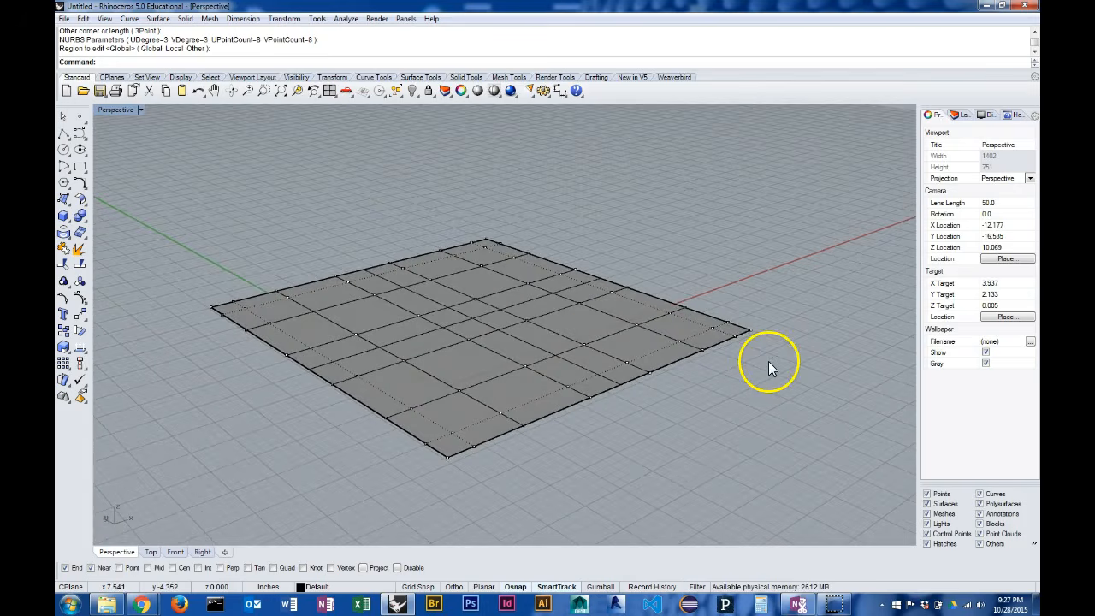
pyautogui.moveTo(721, 297); pyautogui.dragTo(709, 293)
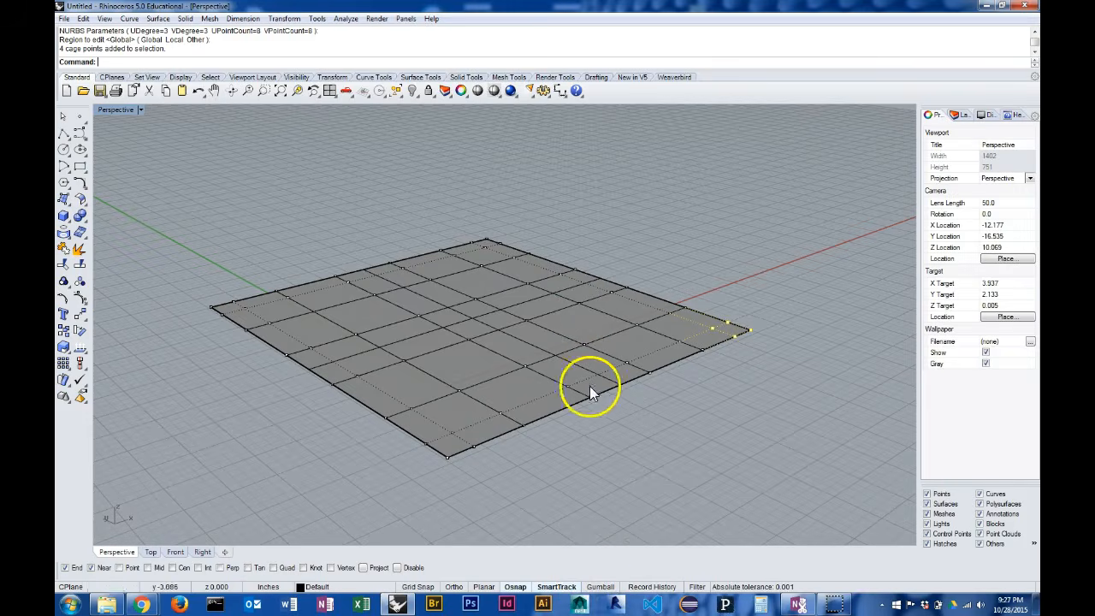
pyautogui.click(600, 587)
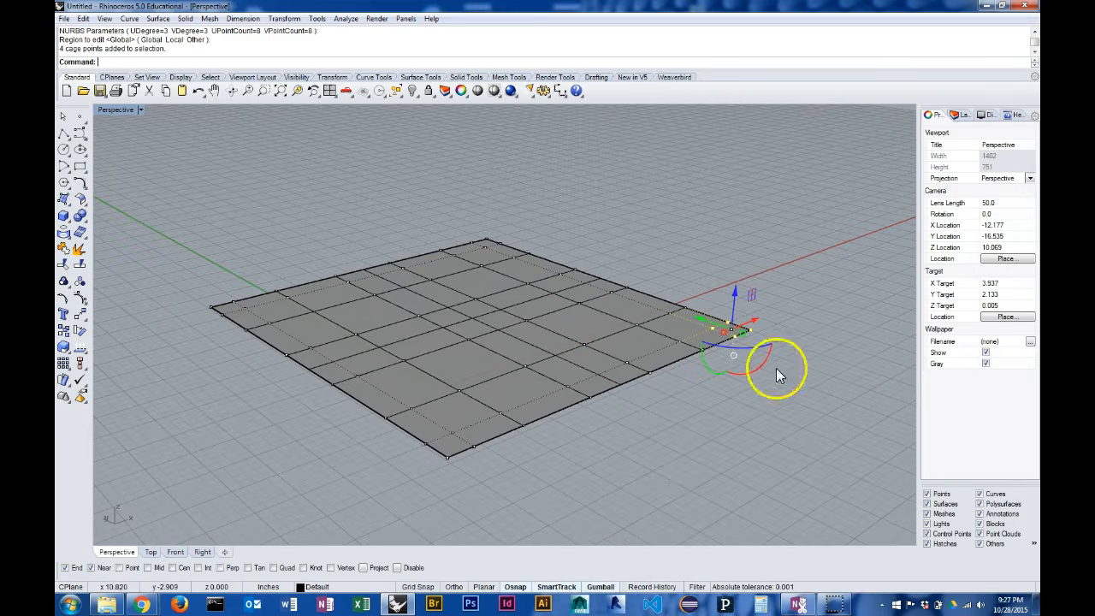
pyautogui.moveTo(735, 290); pyautogui.dragTo(754, 229)
pyautogui.moveTo(714, 352); pyautogui.dragTo(802, 391, button='right')
pyautogui.click(835, 462)
# Lower the twelve cage points around the low-X, high-Y corner of the surface
pyautogui.moveTo(699, 315); pyautogui.dragTo(671, 283)
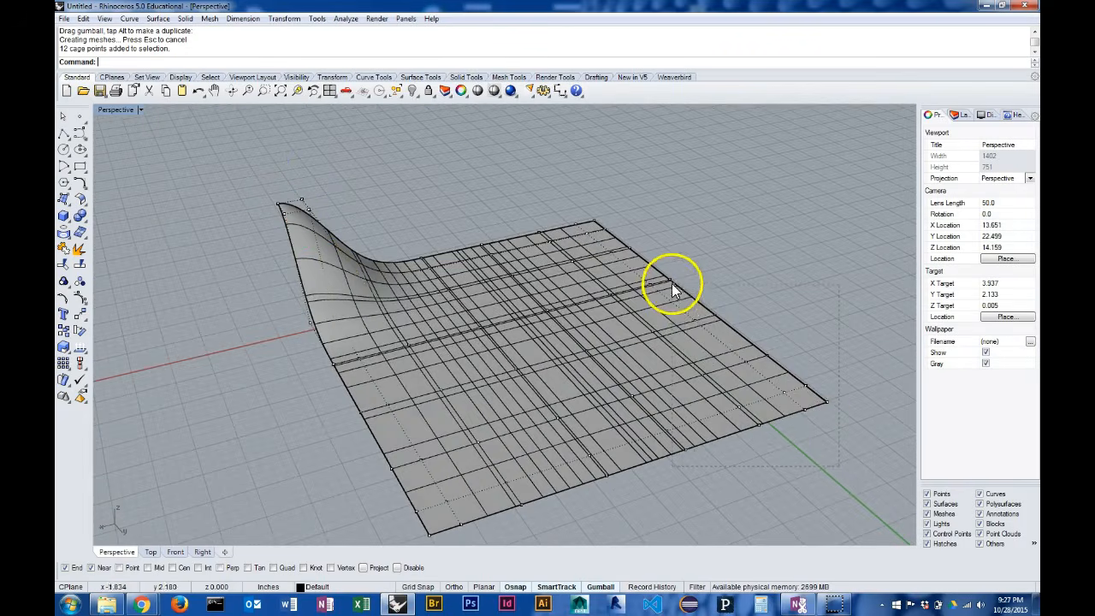
pyautogui.moveTo(784, 328); pyautogui.dragTo(800, 286, button='right')
pyautogui.moveTo(708, 298); pyautogui.dragTo(743, 390)
pyautogui.click(785, 457)
# Raise the nine cage points beside the low-X, low-Y corner and shift them outward
pyautogui.moveTo(785, 456); pyautogui.dragTo(698, 468, button='right')
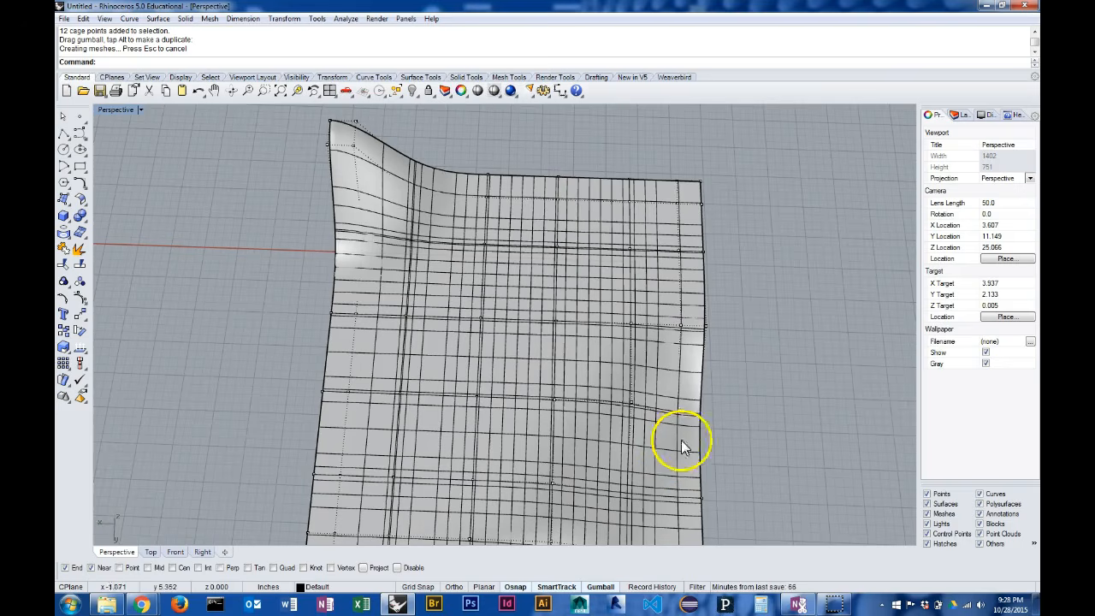
pyautogui.moveTo(726, 371); pyautogui.dragTo(592, 190)
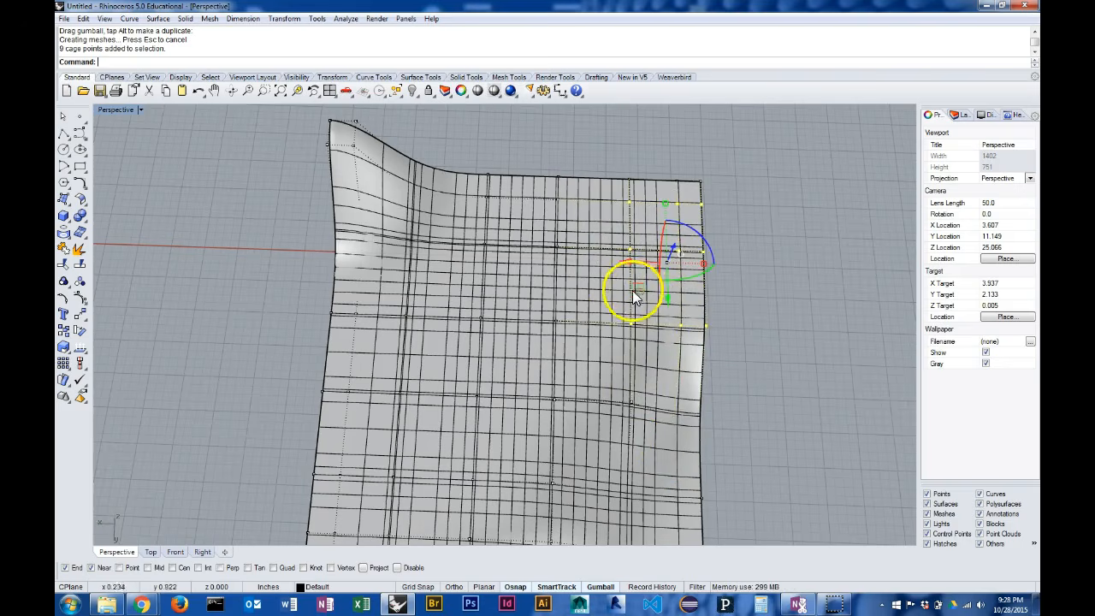
pyautogui.moveTo(635, 294); pyautogui.dragTo(707, 306)
pyautogui.moveTo(813, 319)
pyautogui.mouseDown(button='right')
pyautogui.moveTo(758, 313)
pyautogui.moveTo(773, 259)
pyautogui.moveTo(758, 356)
pyautogui.moveTo(773, 407)
pyautogui.moveTo(794, 320)
pyautogui.mouseUp(button='right')
pyautogui.moveTo(709, 289); pyautogui.dragTo(697, 251)
pyautogui.press('Escape')
# Pull a single interior cage point downward to form a dip in the middle of the surface
pyautogui.moveTo(824, 264); pyautogui.dragTo(577, 340, button='right')
pyautogui.click(575, 340)
pyautogui.moveTo(582, 318); pyautogui.dragTo(579, 385)
pyautogui.moveTo(579, 386); pyautogui.dragTo(719, 447, button='right')
# Raise the four cage points at the high-X, high-Y corner
pyautogui.moveTo(793, 405); pyautogui.dragTo(829, 383)
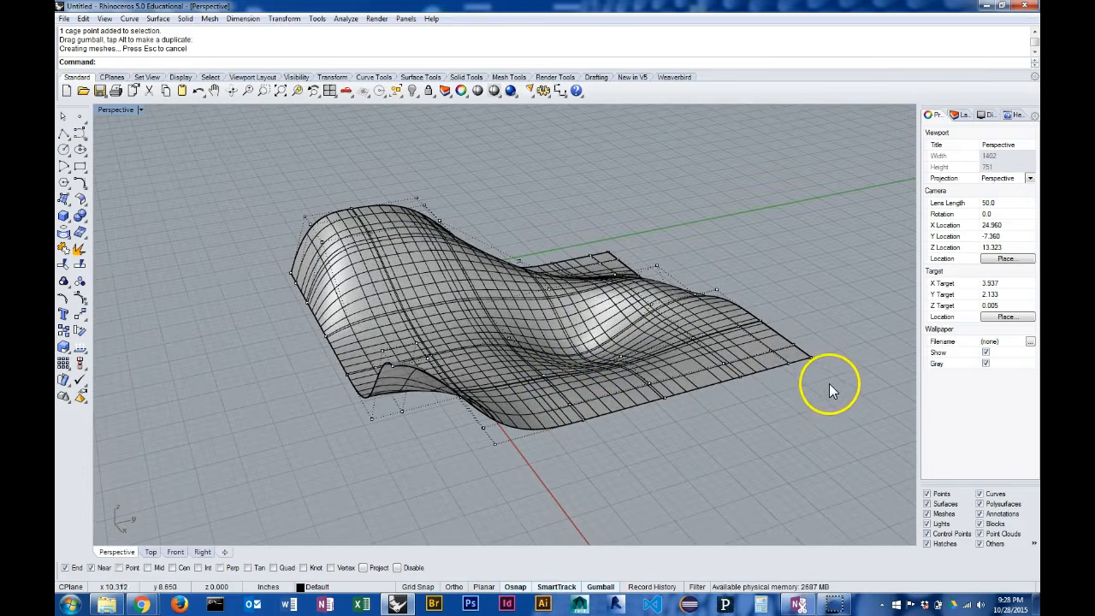
pyautogui.moveTo(801, 318); pyautogui.dragTo(748, 255)
pyautogui.moveTo(693, 513); pyautogui.dragTo(501, 445, button='right')
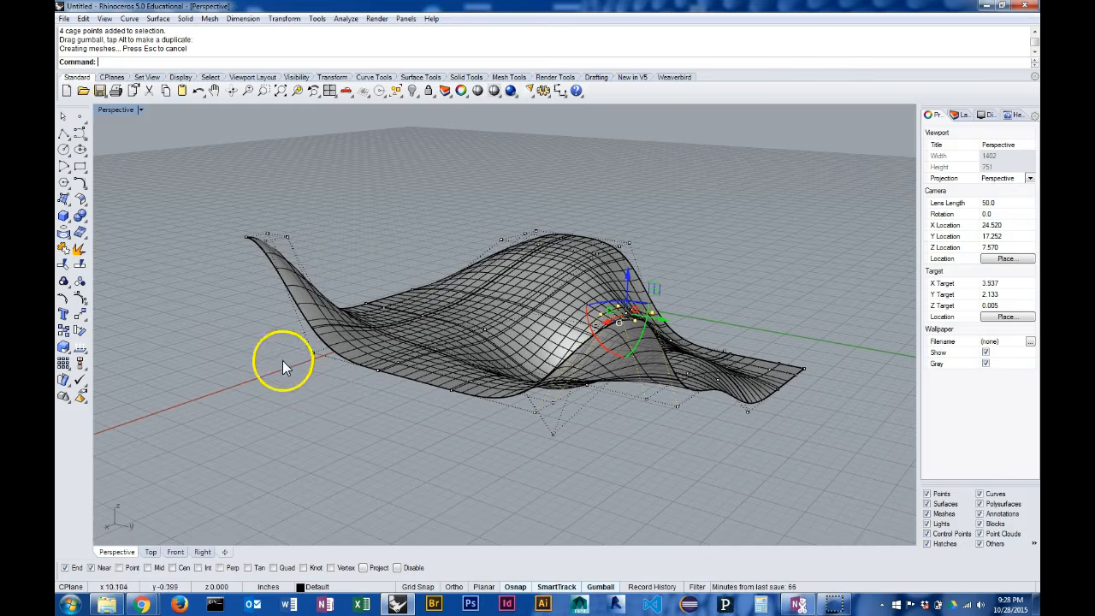
# In the Front view, shift the four selected corner cage points outward along X
pyautogui.click(174, 551)
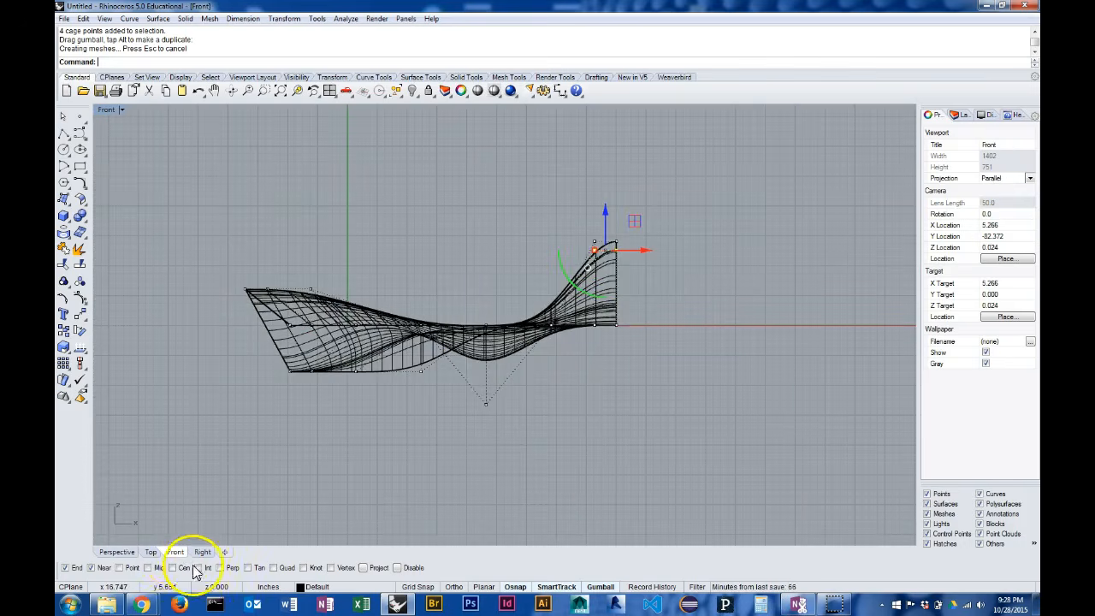
pyautogui.moveTo(646, 248); pyautogui.dragTo(693, 251)
pyautogui.click(716, 379)
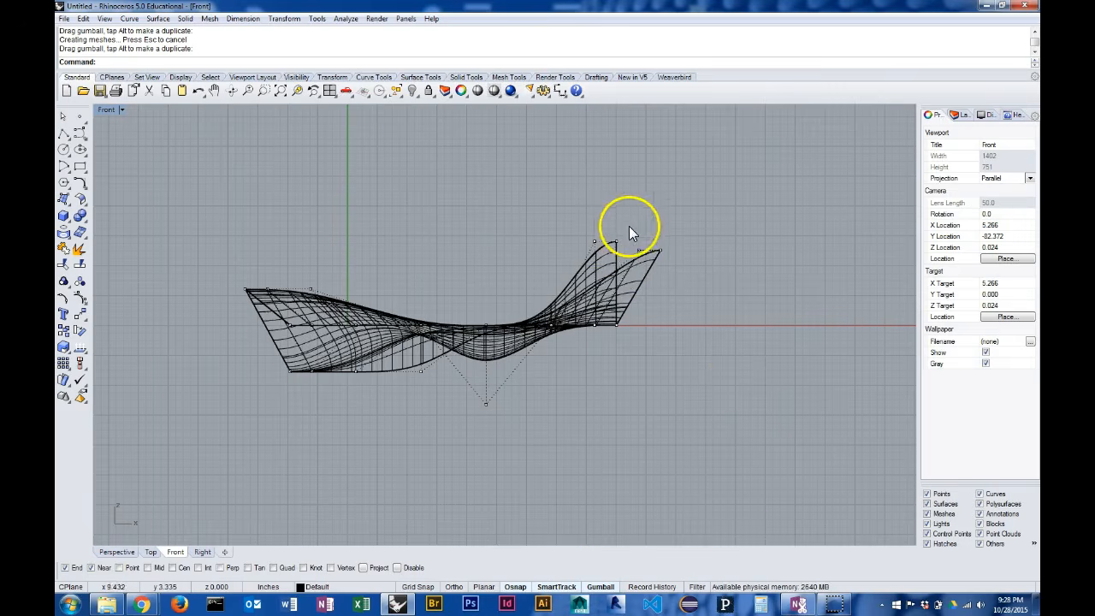
# Turn off the gumball and move the other high-X corner's four raised cage points inward and slightly up
pyautogui.click(603, 589)
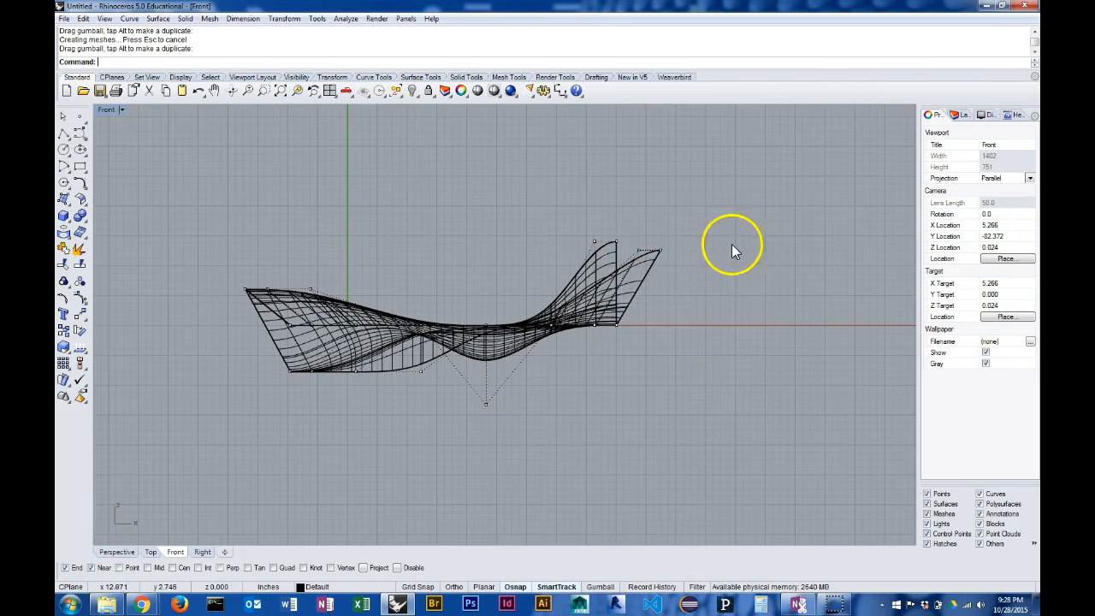
pyautogui.moveTo(628, 220); pyautogui.dragTo(591, 228)
pyautogui.click(831, 362)
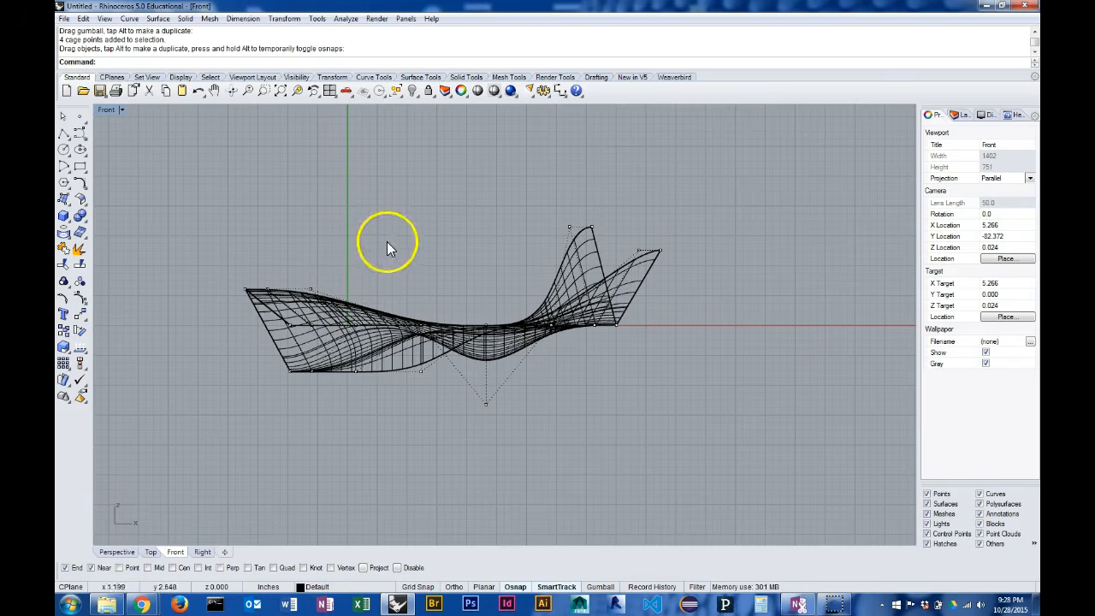
# Return to the Perspective view and hide the cage points of the deformed surface
pyautogui.click(116, 552)
pyautogui.moveTo(303, 427)
pyautogui.mouseDown(button='right')
pyautogui.moveTo(673, 328)
pyautogui.moveTo(543, 293)
pyautogui.moveTo(538, 305)
pyautogui.moveTo(611, 233)
pyautogui.moveTo(663, 283)
pyautogui.moveTo(624, 207)
pyautogui.moveTo(543, 237)
pyautogui.moveTo(544, 261)
pyautogui.mouseUp(button='right')
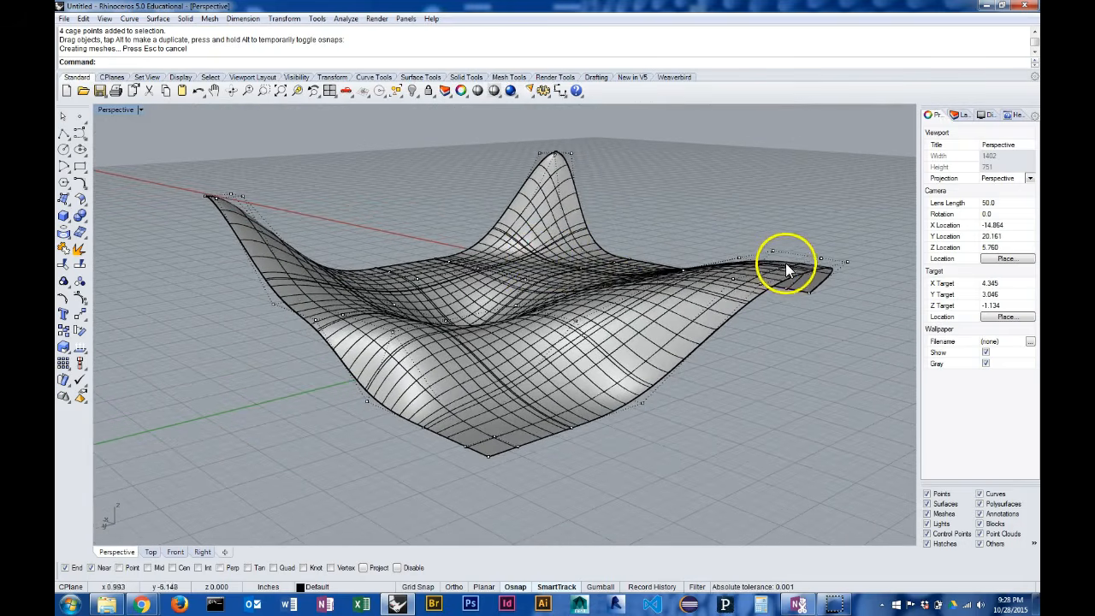
pyautogui.rightClick(80, 298)
pyautogui.moveTo(646, 248)
pyautogui.mouseDown(button='right')
pyautogui.moveTo(677, 300)
pyautogui.moveTo(682, 371)
pyautogui.moveTo(675, 242)
pyautogui.moveTo(658, 239)
pyautogui.mouseUp(button='right')
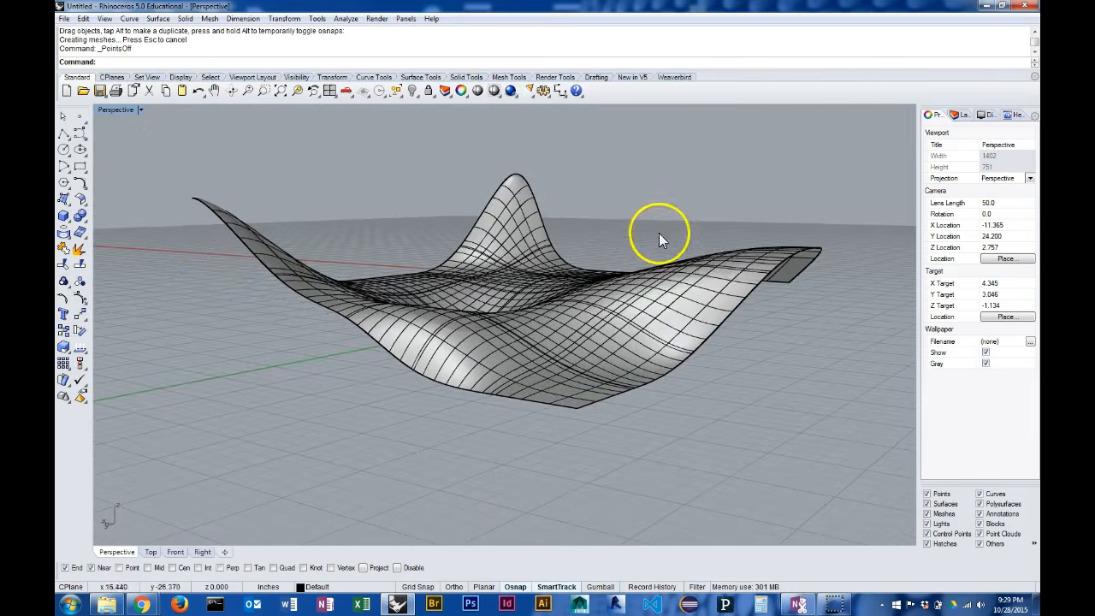
# Show the surface's own control points to inspect their density, and hide them again
pyautogui.click(404, 339)
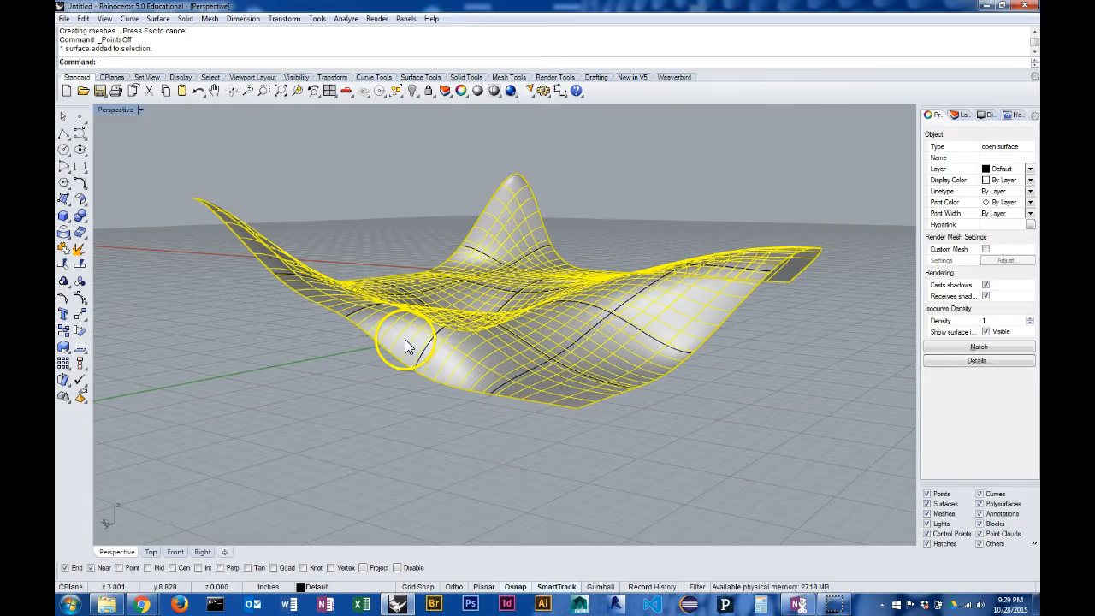
pyautogui.moveTo(621, 207); pyautogui.dragTo(610, 247, button='right')
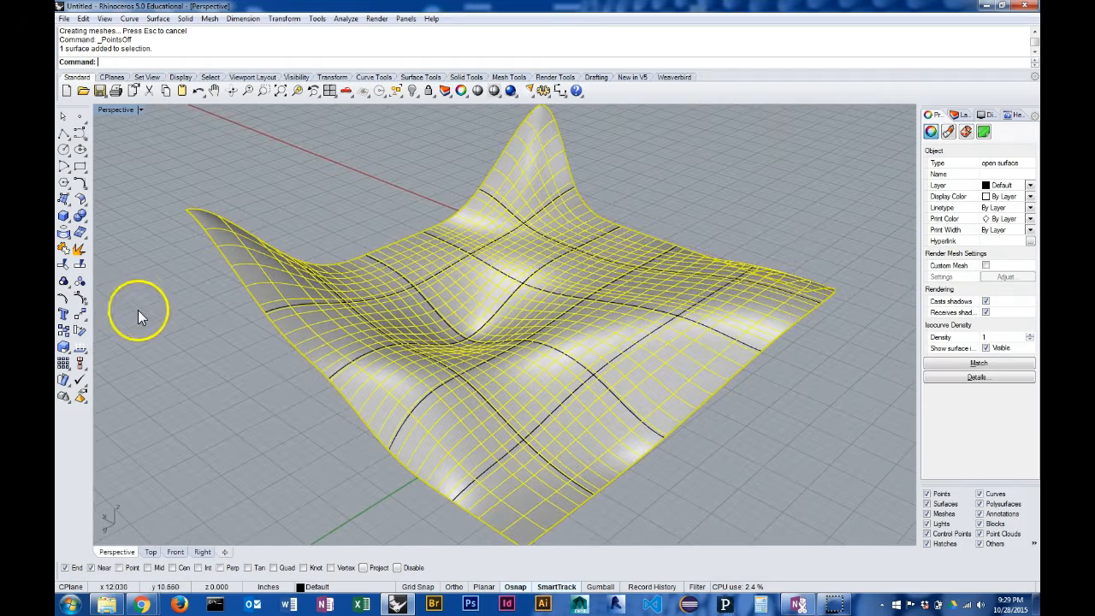
pyautogui.click(80, 282)
pyautogui.moveTo(380, 280); pyautogui.dragTo(457, 279, button='right')
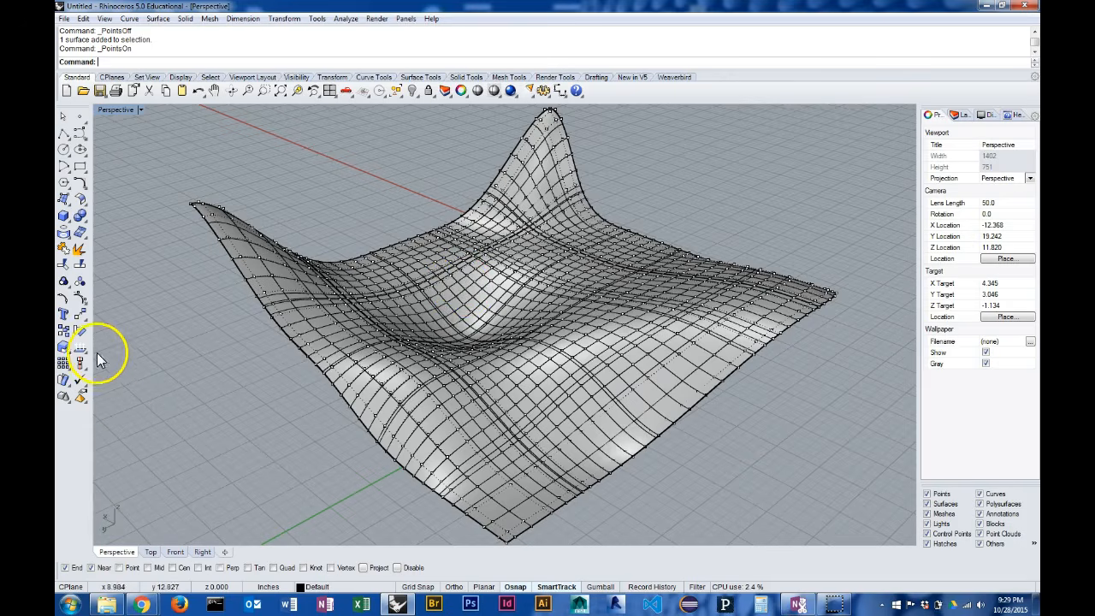
pyautogui.rightClick(80, 302)
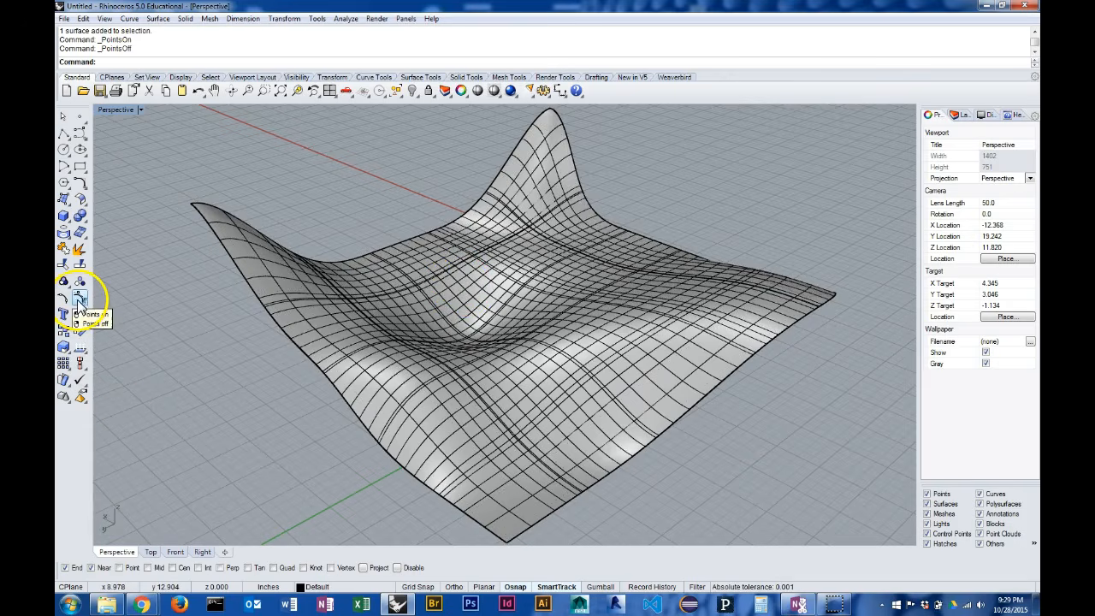
# Select the control object instead of the surface and show its cage points
pyautogui.click(386, 452)
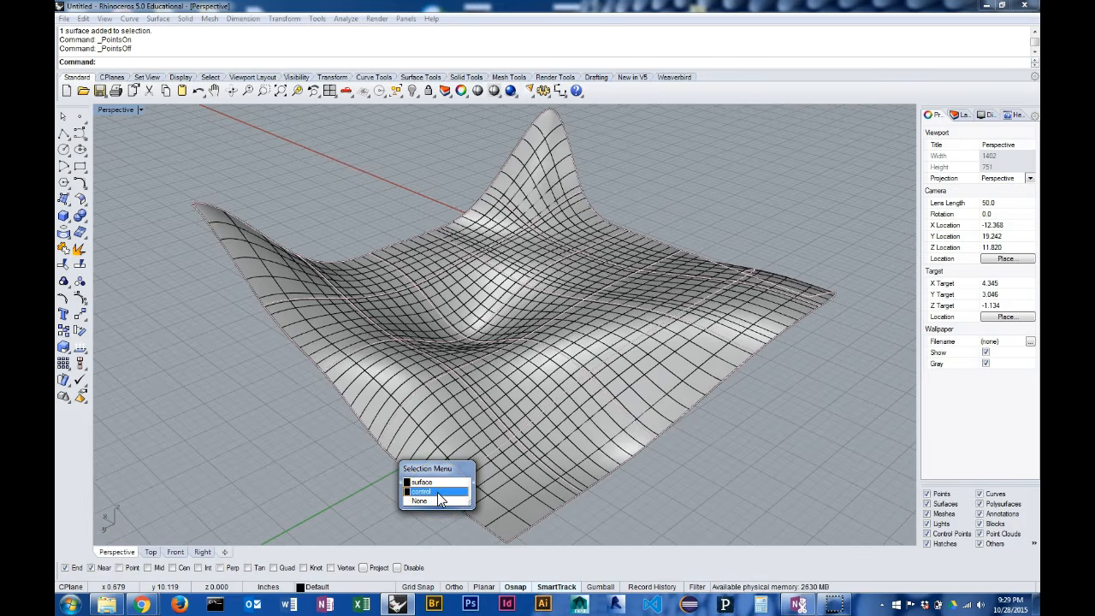
pyautogui.click(439, 494)
pyautogui.click(80, 298)
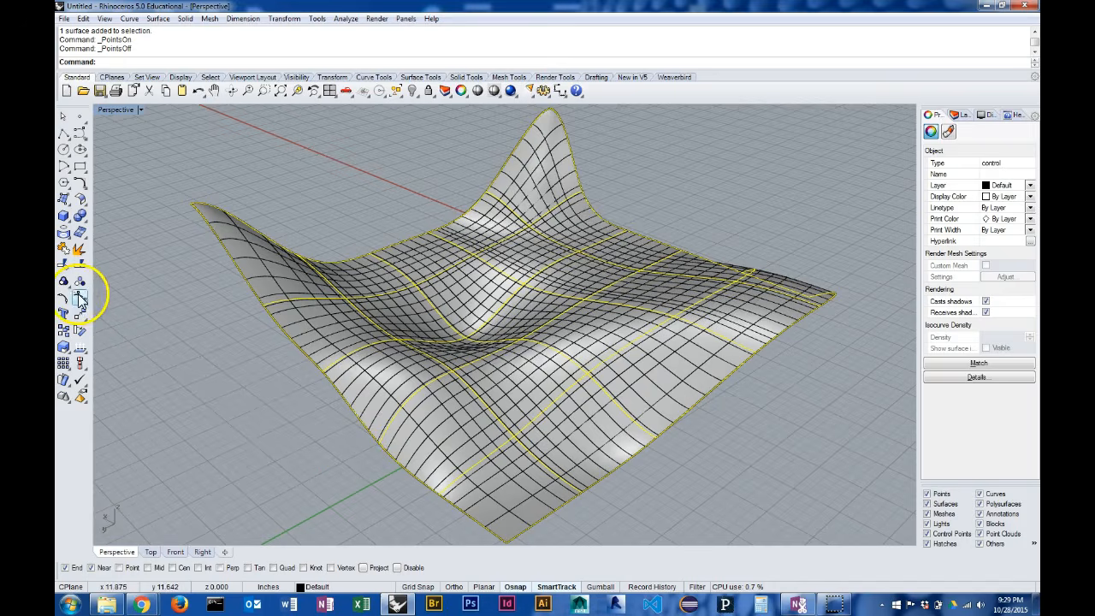
# Enable the gumball and raise a single cage point near the low-X edge of the surface
pyautogui.moveTo(576, 379); pyautogui.dragTo(769, 328, button='right')
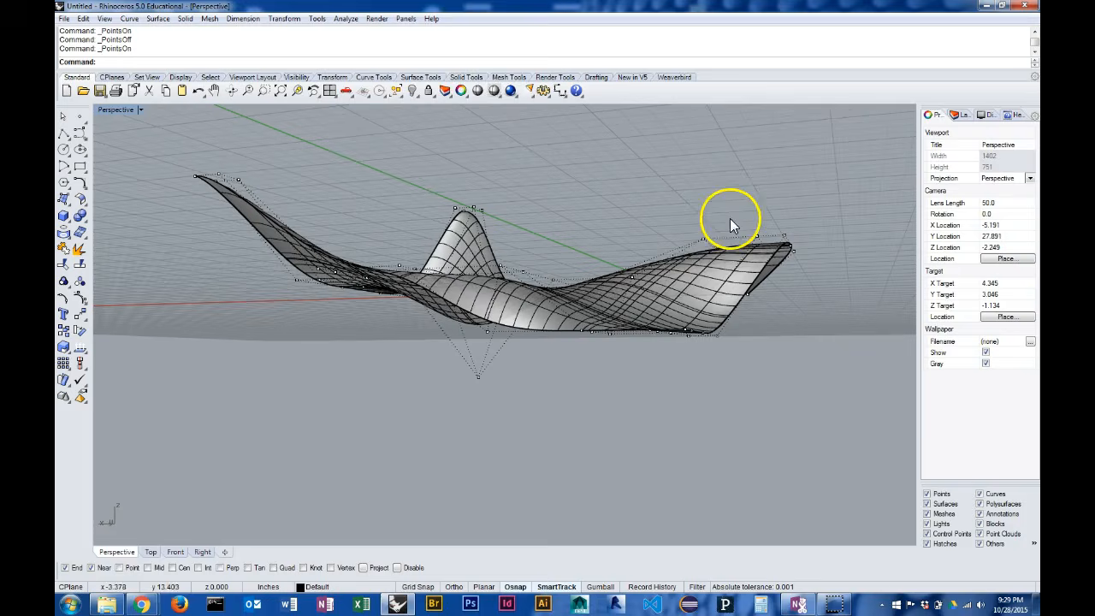
pyautogui.click(700, 241)
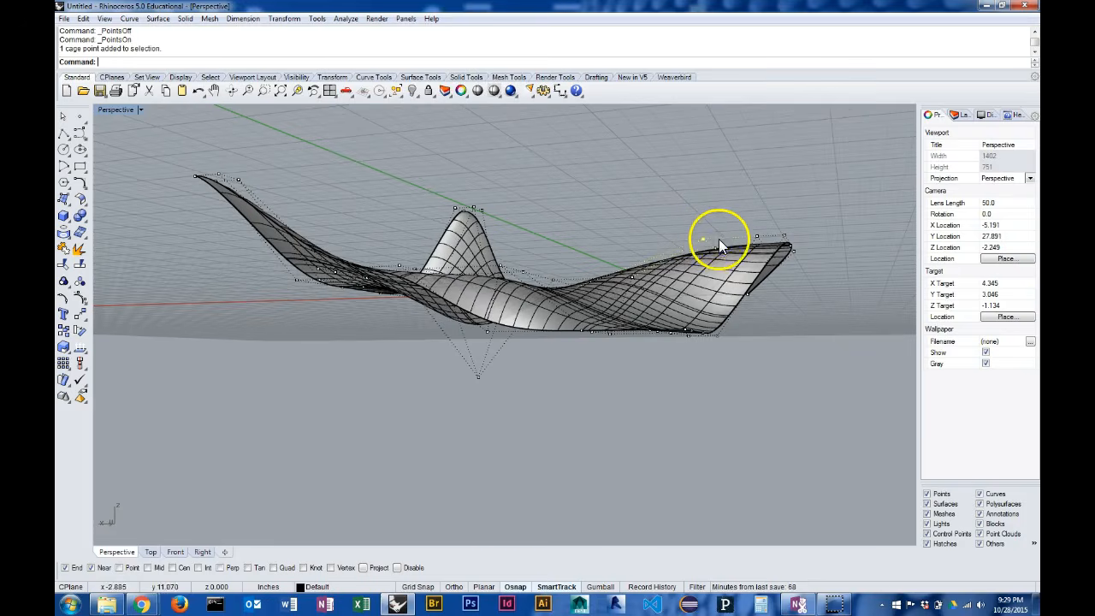
pyautogui.click(599, 587)
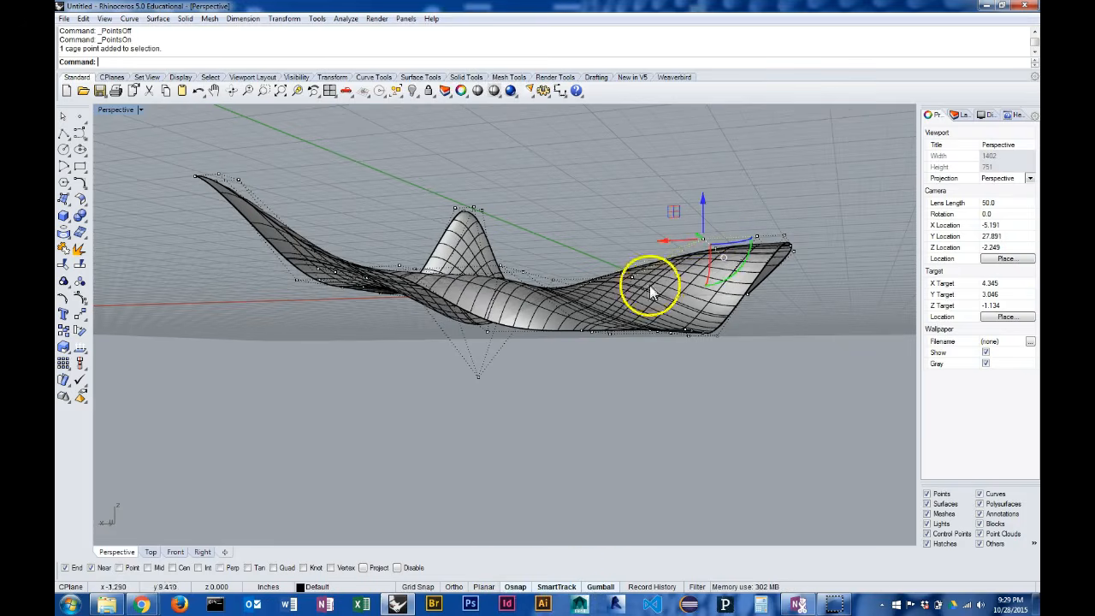
pyautogui.moveTo(702, 200); pyautogui.dragTo(694, 154)
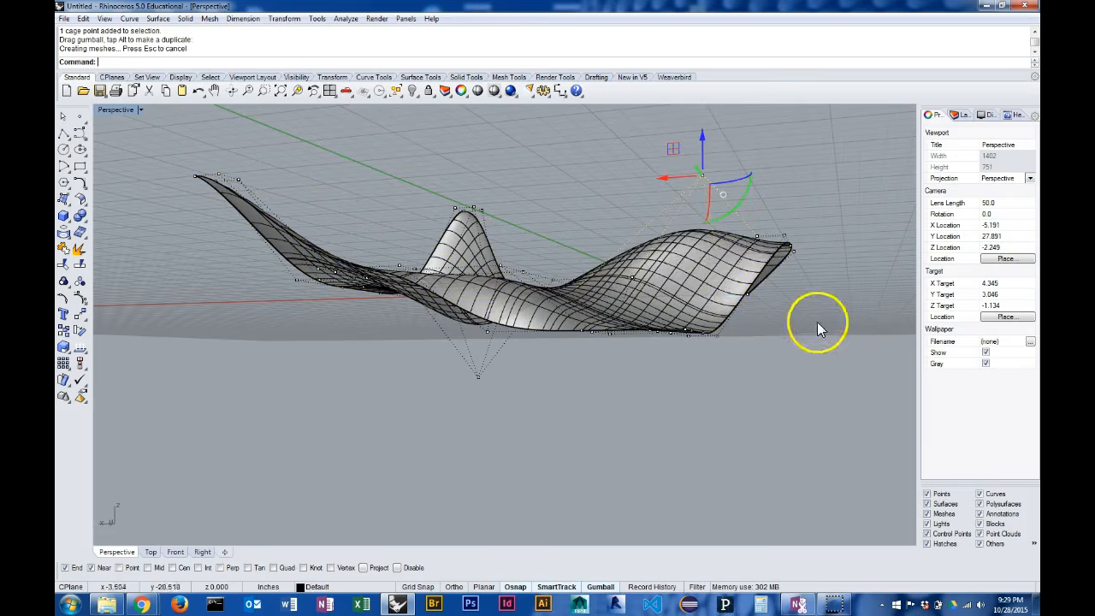
# Lower the single cage point at the surface's low-X, low-Y corner
pyautogui.moveTo(772, 299); pyautogui.dragTo(479, 359, button='right')
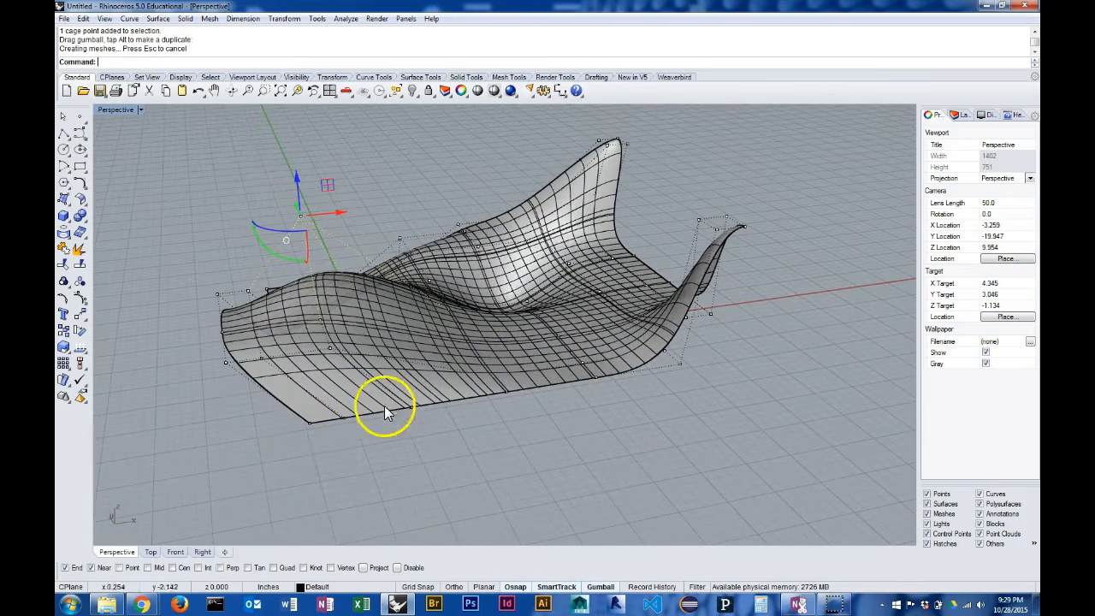
pyautogui.click(310, 420)
pyautogui.moveTo(309, 389); pyautogui.dragTo(308, 428)
pyautogui.moveTo(308, 428); pyautogui.dragTo(608, 411, button='right')
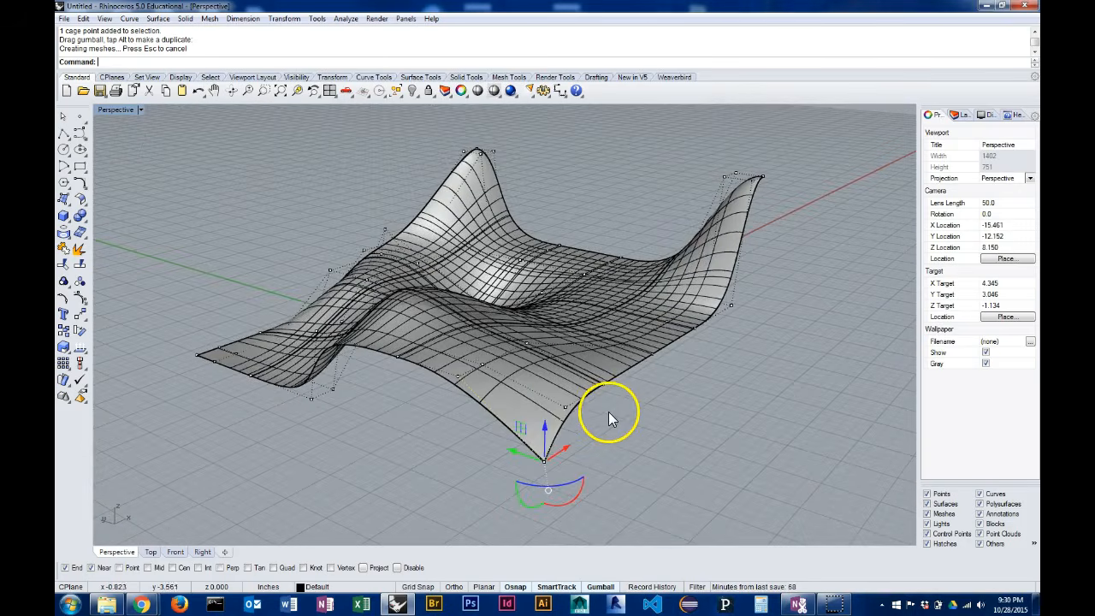